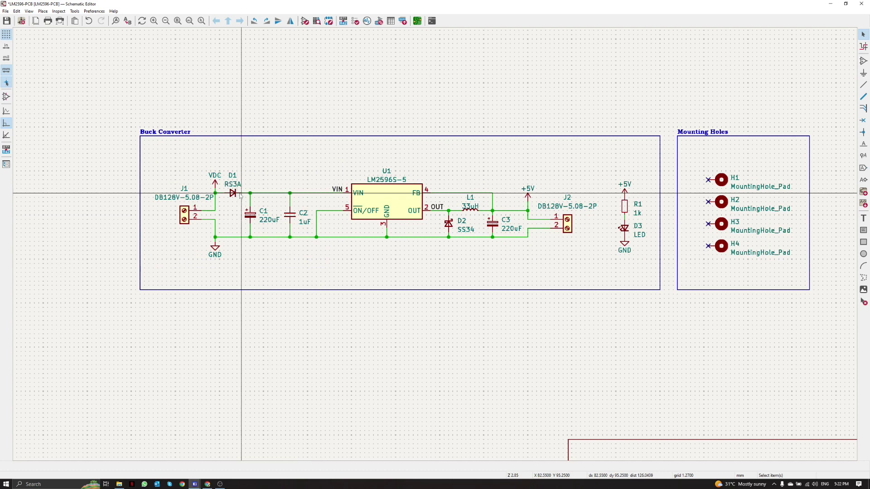
# Examine the buck converter's input side from connector J1 through D1, C1 and C2 to the LM2596S-5 regulator's pins.
pyautogui.moveTo(240, 194); pyautogui.dragTo(219, 197, button='middle')
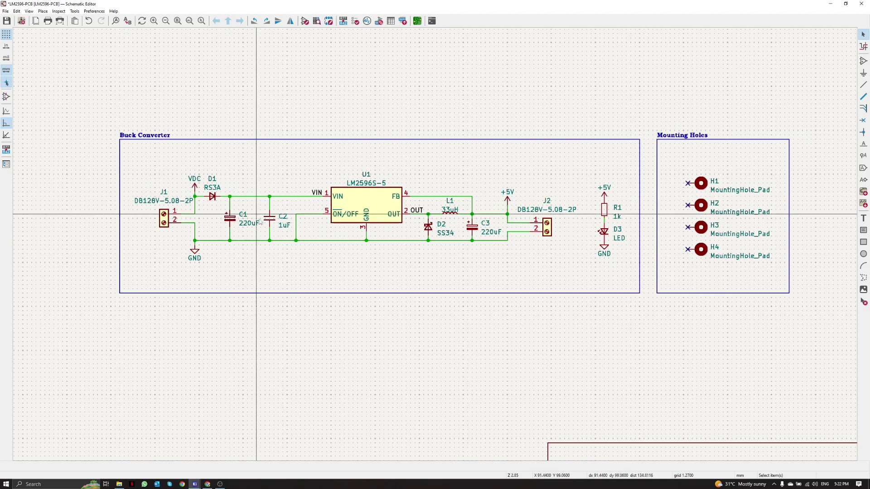
pyautogui.hscroll(1, 279, 219)
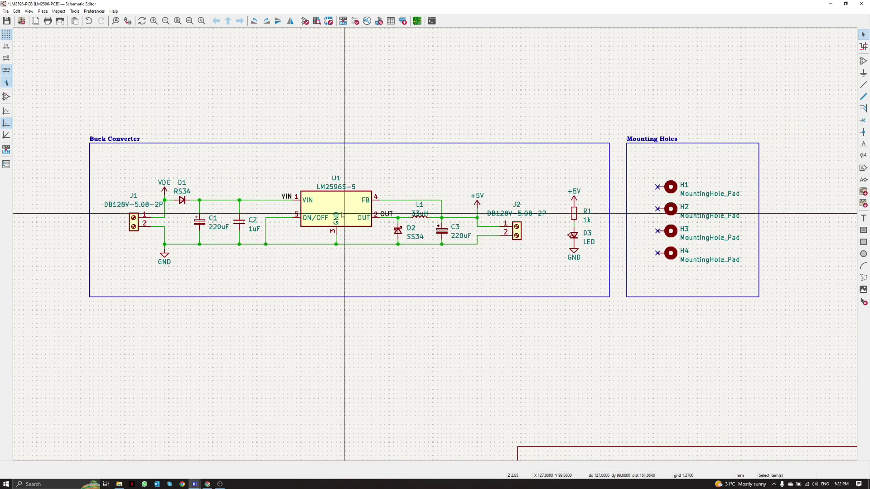
pyautogui.moveTo(340, 202); pyautogui.dragTo(312, 203, button='middle')
pyautogui.scroll(3, 312, 204)
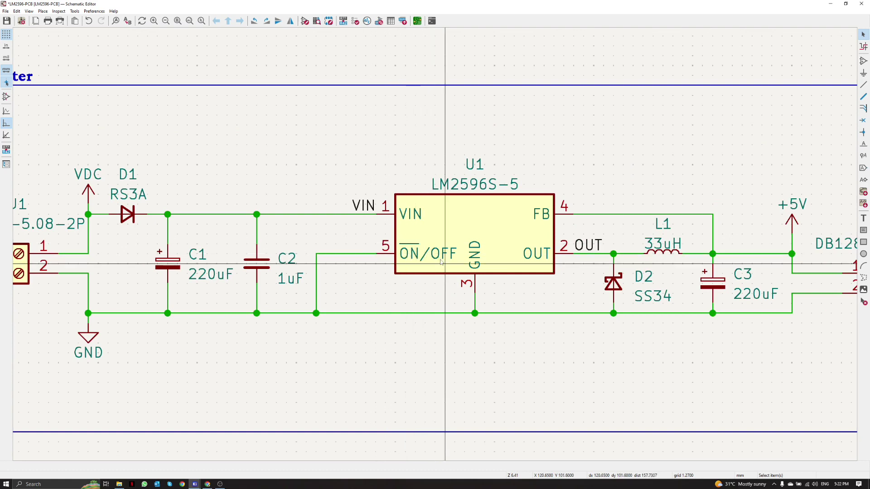
pyautogui.hscroll(1, 430, 260)
pyautogui.scroll(-1, 430, 259)
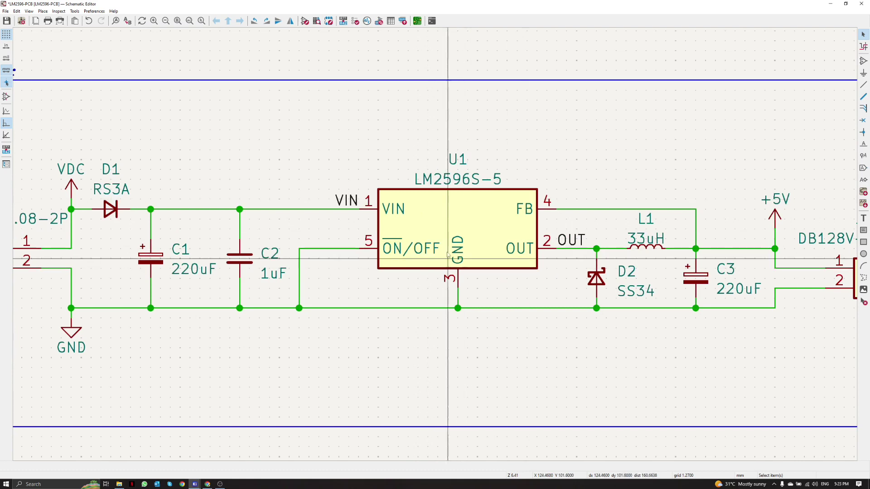
pyautogui.moveTo(459, 251); pyautogui.dragTo(463, 249, button='middle')
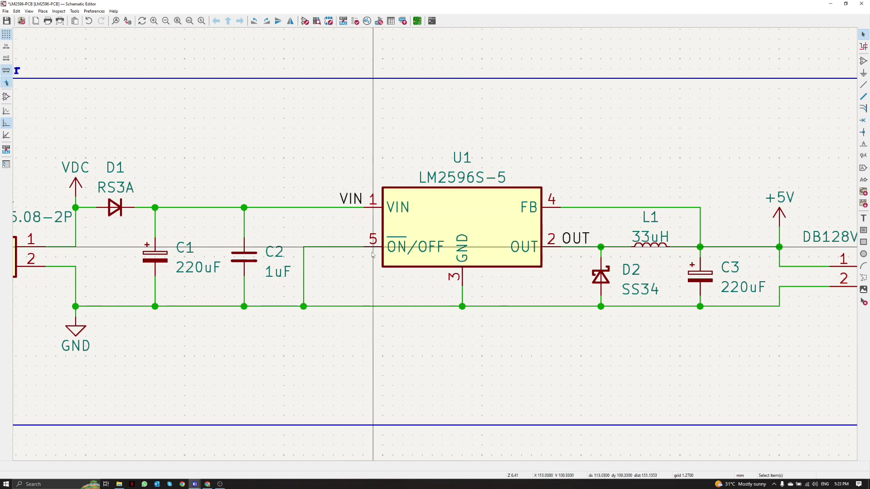
# Examine the regulator's output stage with Schottky diode D2, inductor L1 and the feedback connection to the FB pin.
pyautogui.moveTo(371, 253); pyautogui.dragTo(161, 268, button='middle')
pyautogui.moveTo(451, 287); pyautogui.dragTo(389, 255, button='middle')
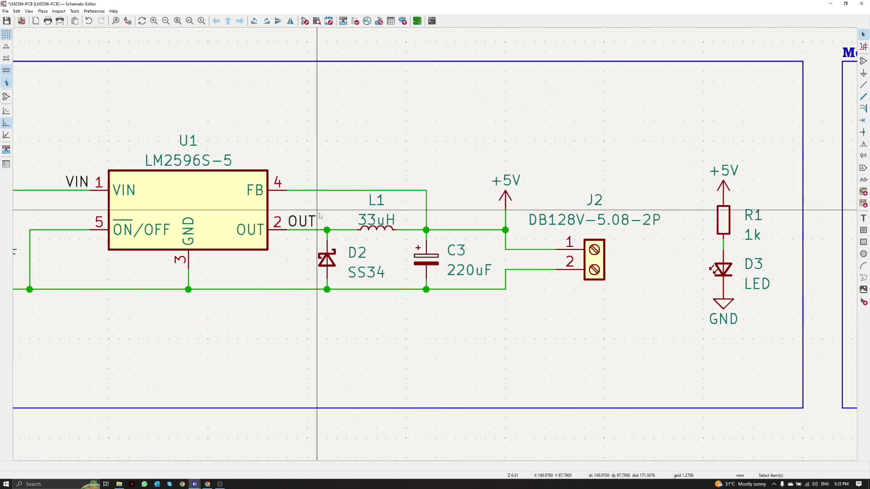
pyautogui.moveTo(353, 204); pyautogui.dragTo(479, 285)
pyautogui.moveTo(334, 275); pyautogui.dragTo(301, 250)
pyautogui.click(304, 250)
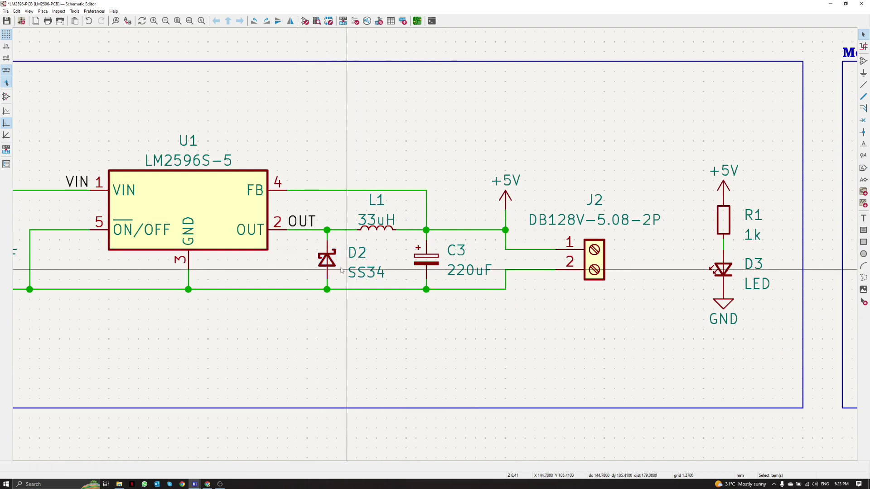
pyautogui.moveTo(335, 250); pyautogui.dragTo(300, 253, button='middle')
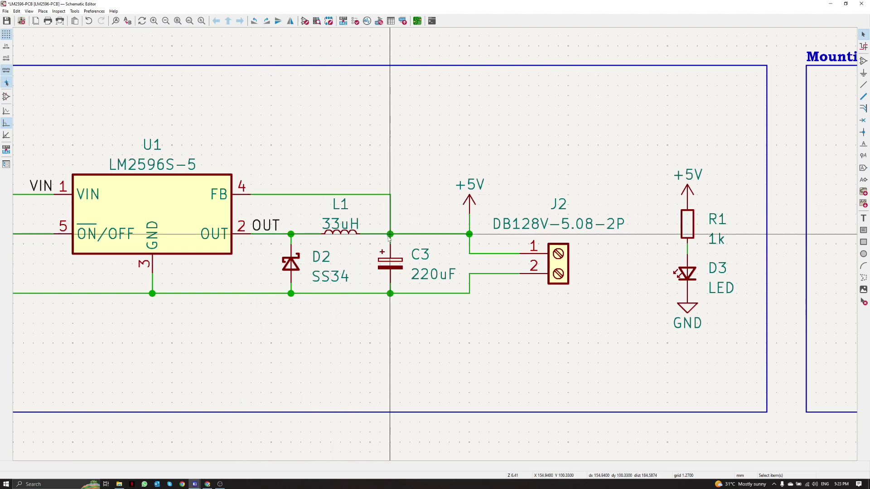
pyautogui.moveTo(244, 196); pyautogui.dragTo(318, 194, button='middle')
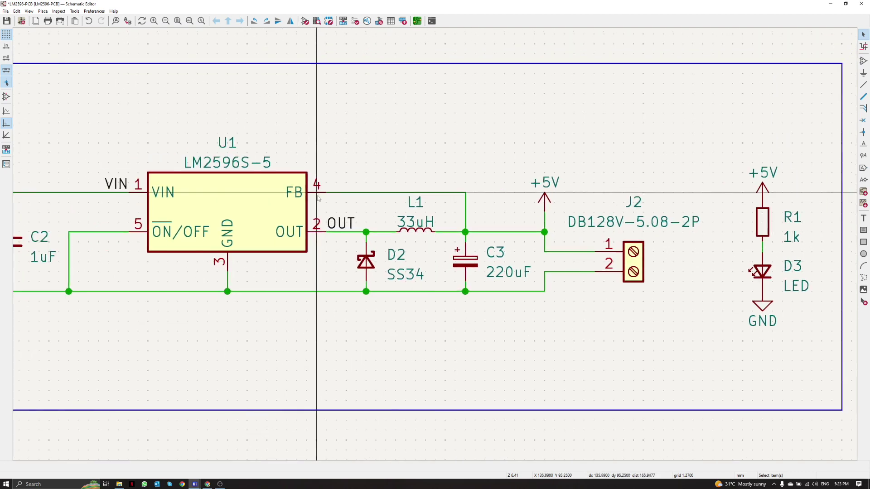
pyautogui.keyDown('ctrl'); pyautogui.hscroll(1, 311, 195); pyautogui.keyUp('ctrl')
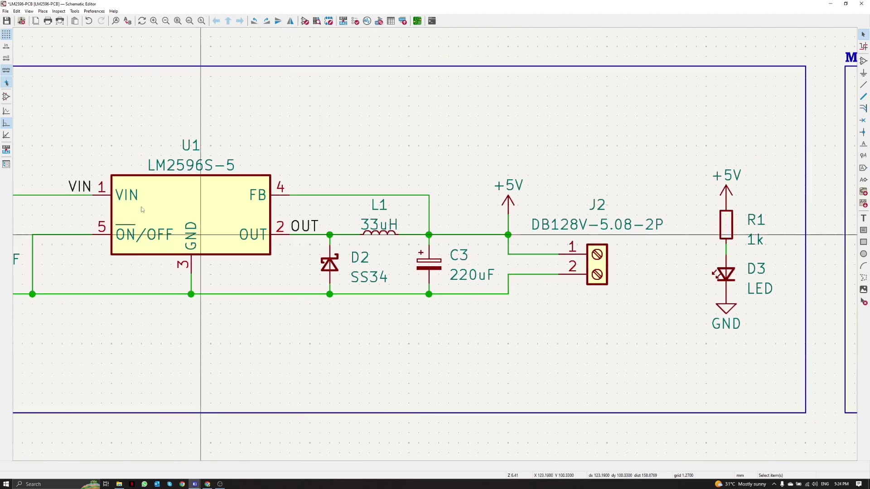
pyautogui.keyDown('ctrl'); pyautogui.hscroll(1, 239, 236); pyautogui.keyUp('ctrl')
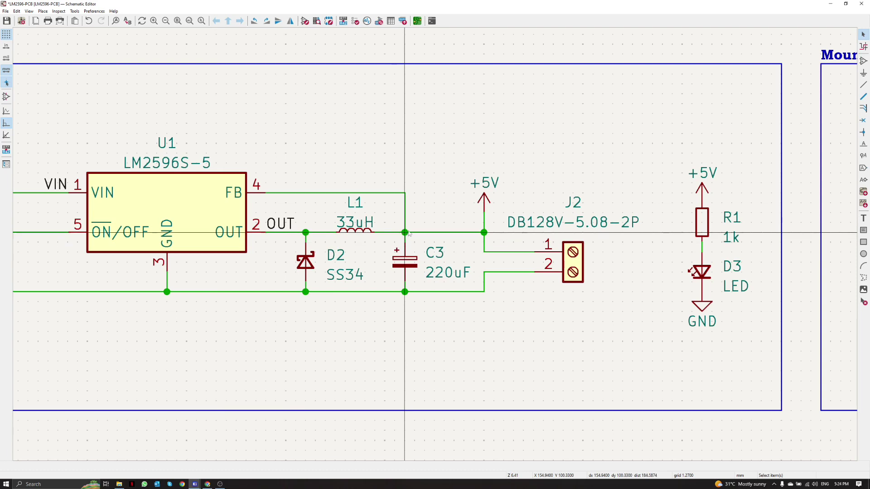
# Examine output capacitor C3, connector J2 and the power LED circuit, and review the complete buck converter schematic.
pyautogui.moveTo(404, 244); pyautogui.dragTo(405, 269, button='middle')
pyautogui.moveTo(504, 245); pyautogui.dragTo(458, 224, button='middle')
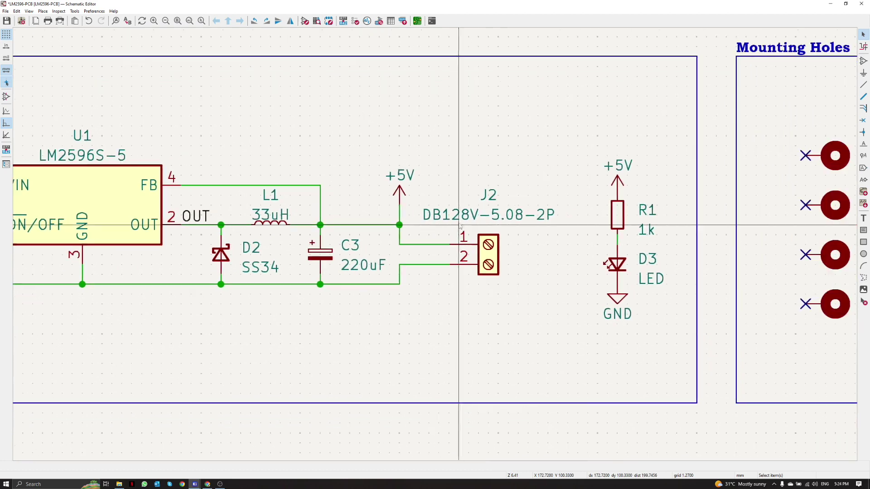
pyautogui.moveTo(579, 140); pyautogui.dragTo(675, 357)
pyautogui.scroll(-3, 672, 357)
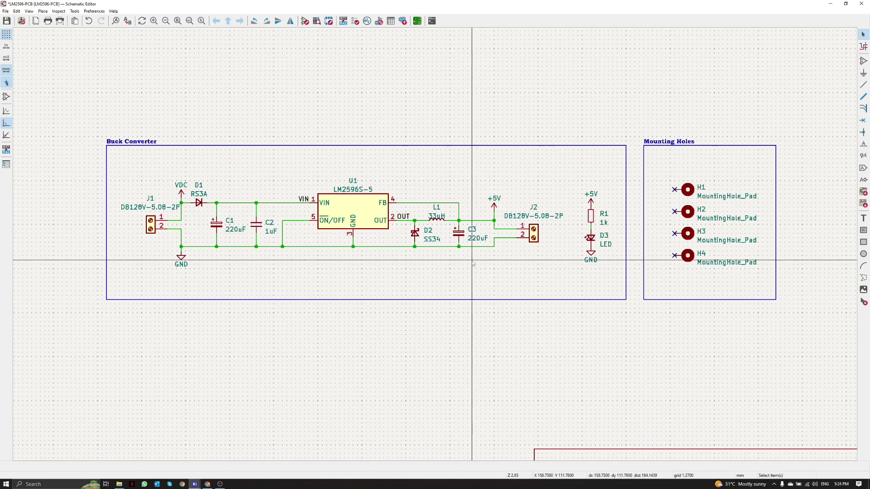
pyautogui.scroll(3, 443, 222)
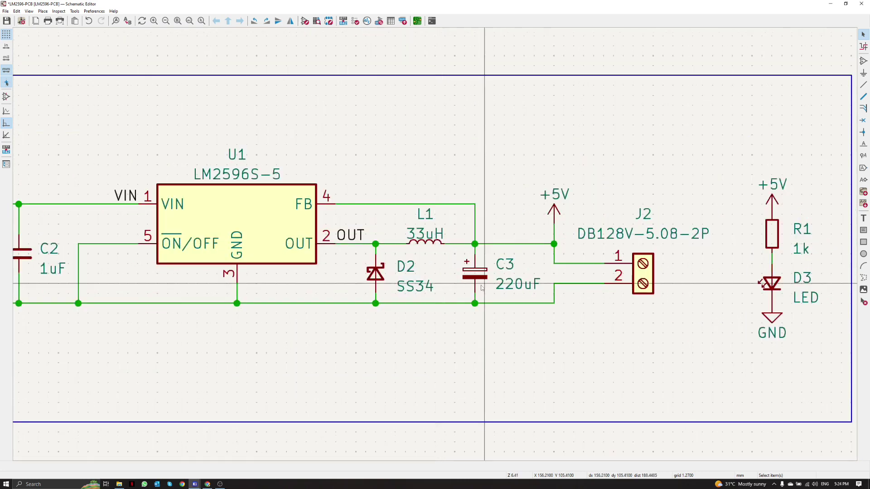
pyautogui.scroll(-2, 434, 283)
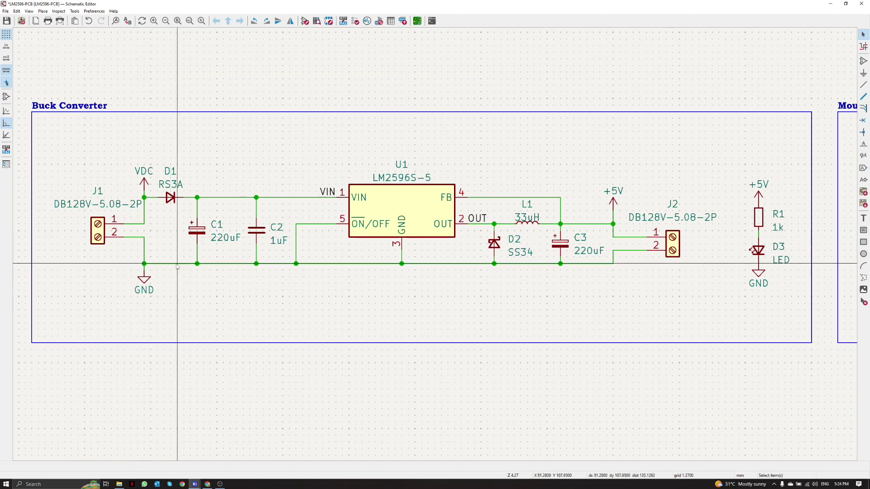
pyautogui.moveTo(197, 276); pyautogui.dragTo(199, 278, button='middle')
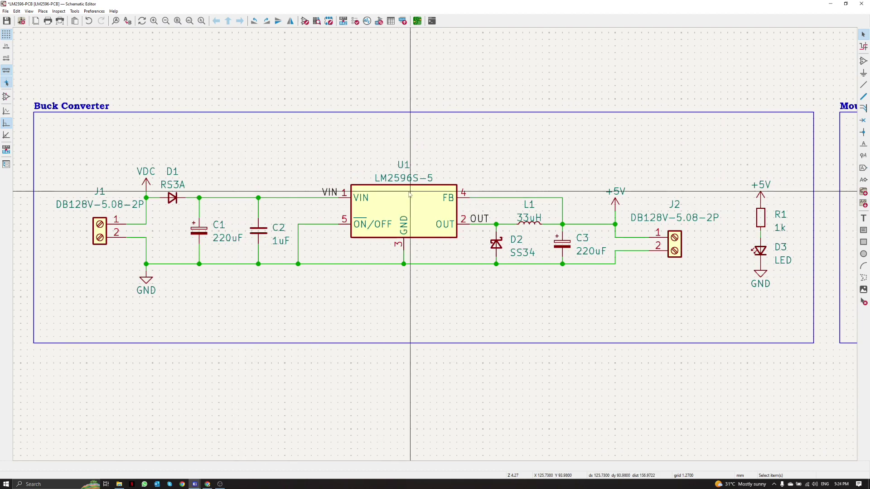
# Switch to the LM2596 datasheet in the browser and review the listed output versions and input voltage range.
pyautogui.hotkey('alt', 'Tab')
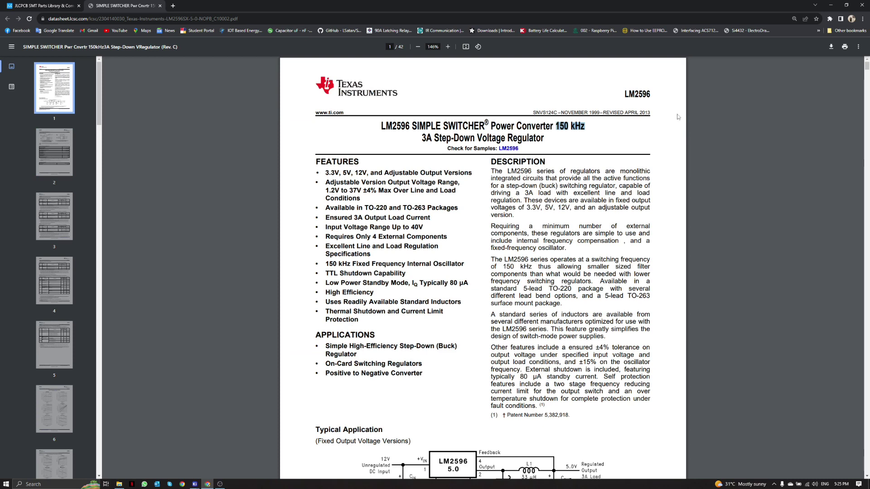
pyautogui.moveTo(325, 173); pyautogui.dragTo(481, 172)
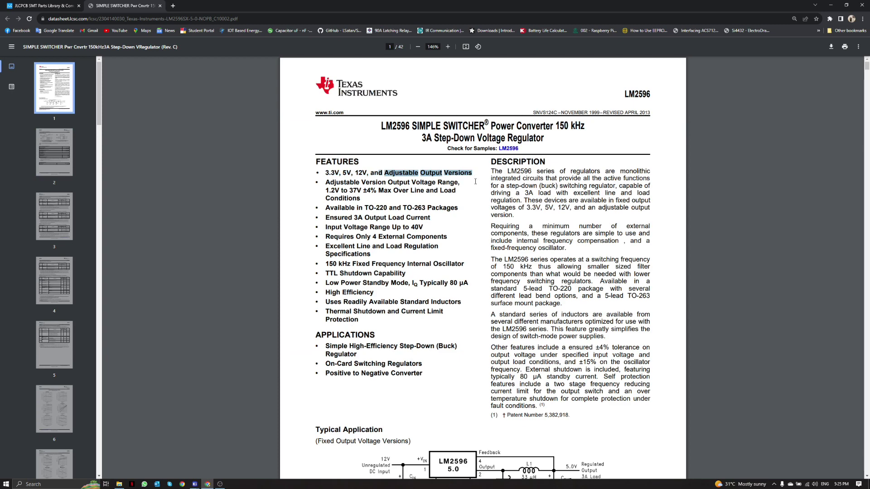
pyautogui.scroll(-2, 475, 182)
pyautogui.moveTo(424, 125); pyautogui.dragTo(315, 125)
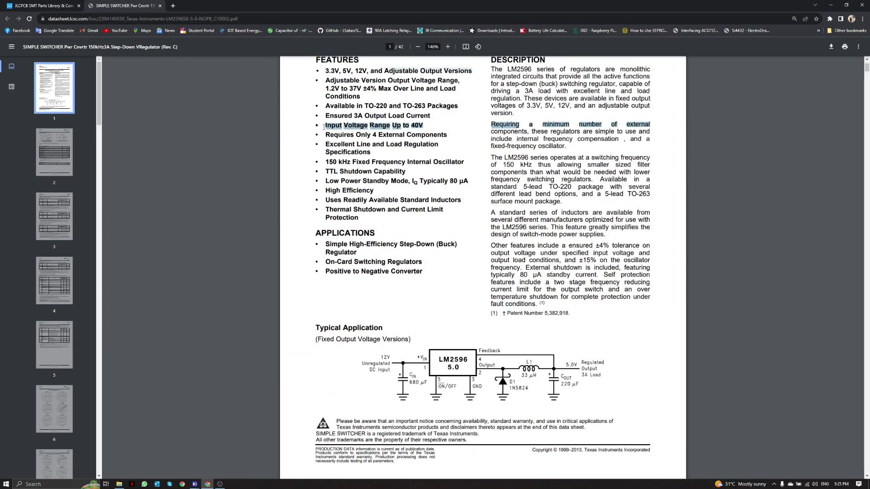
pyautogui.click(425, 125)
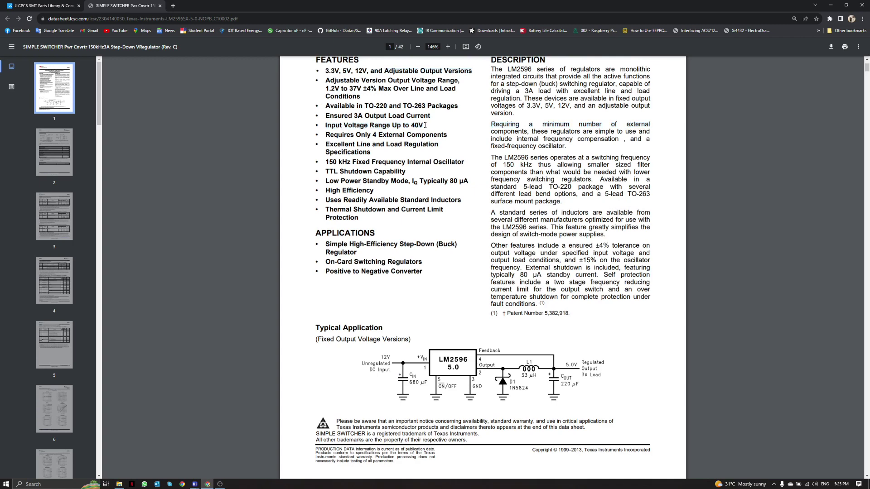
pyautogui.scroll(2, 425, 127)
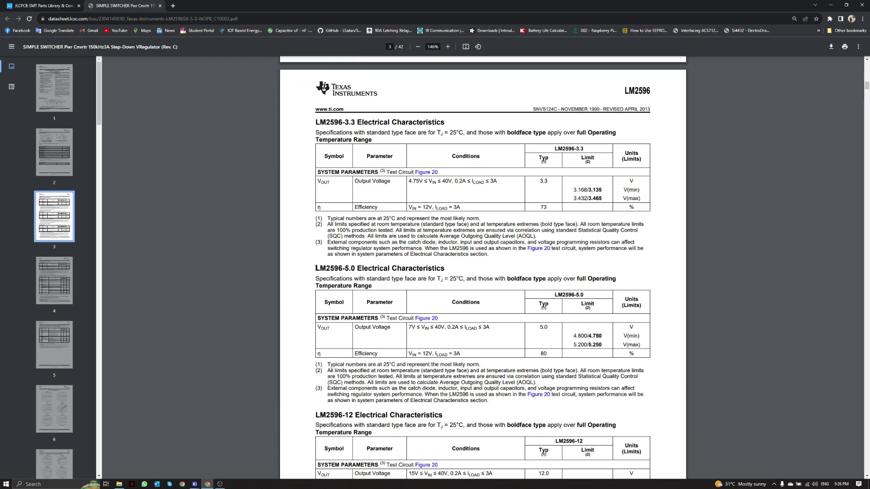
# Check the input voltage conditions and efficiency in the datasheet's LM2596-5.0 electrical characteristics table.
pyautogui.moveTo(315, 268); pyautogui.dragTo(357, 267)
pyautogui.click(356, 268)
pyautogui.moveTo(312, 268); pyautogui.dragTo(356, 269)
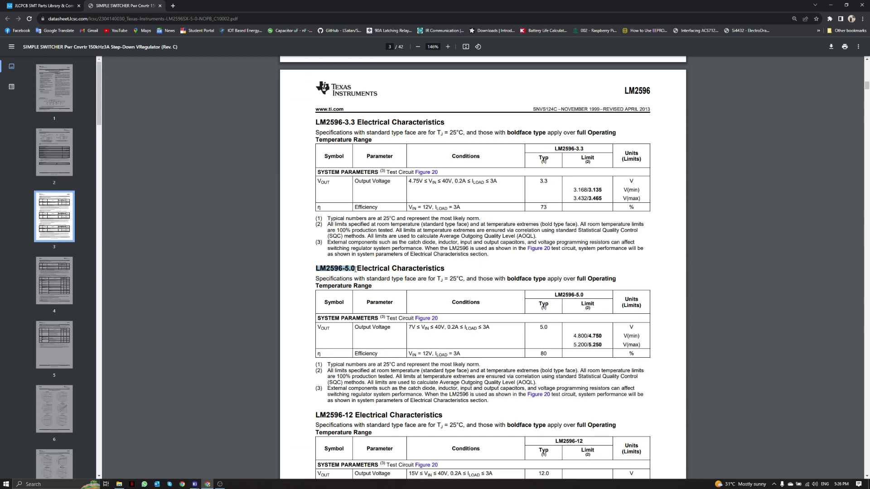
pyautogui.click(362, 299)
pyautogui.moveTo(409, 328); pyautogui.dragTo(444, 327)
pyautogui.click(417, 330)
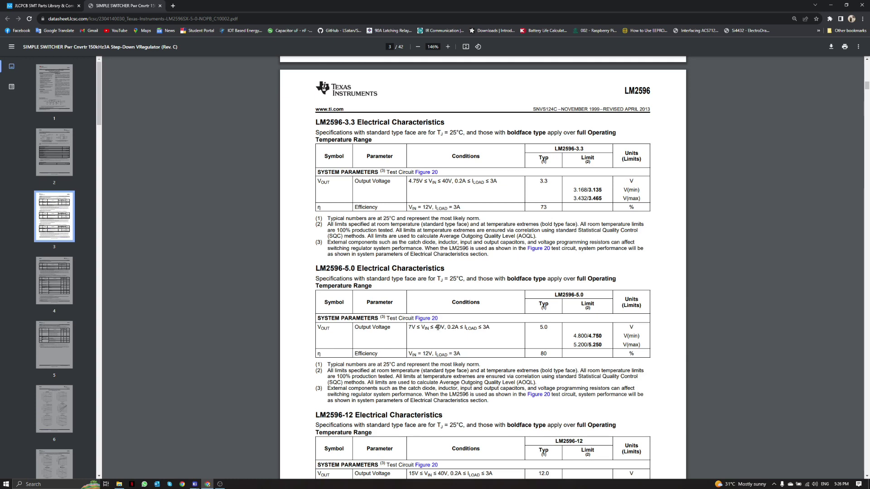
pyautogui.scroll(-1, 438, 328)
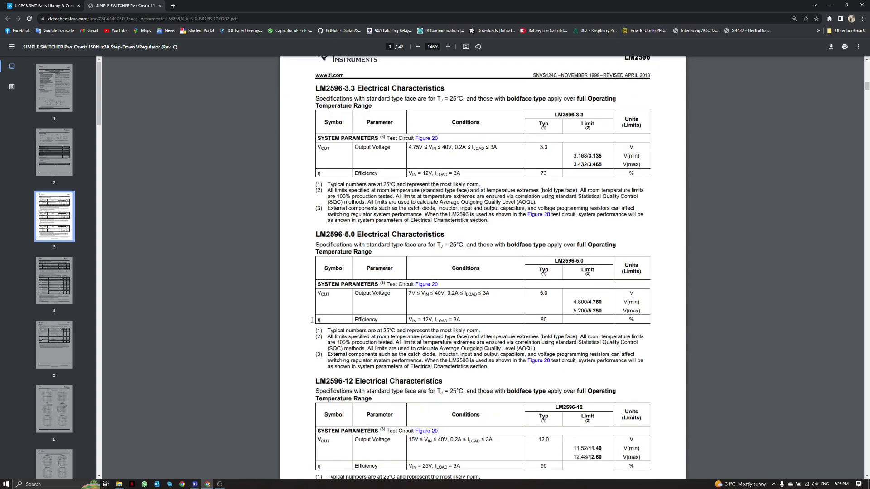
pyautogui.click(551, 320)
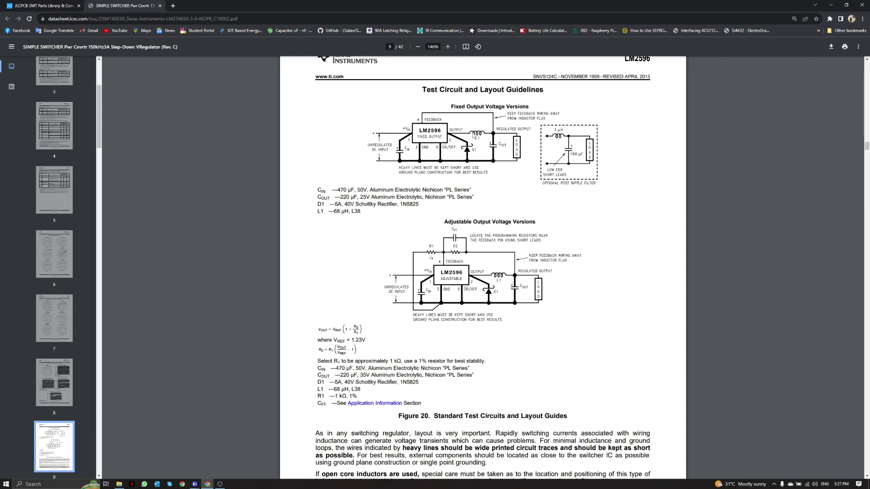
# Review the datasheet's standard test circuits, layout guidelines and fixed-output buck regulator design procedure.
pyautogui.scroll(-2, 465, 119)
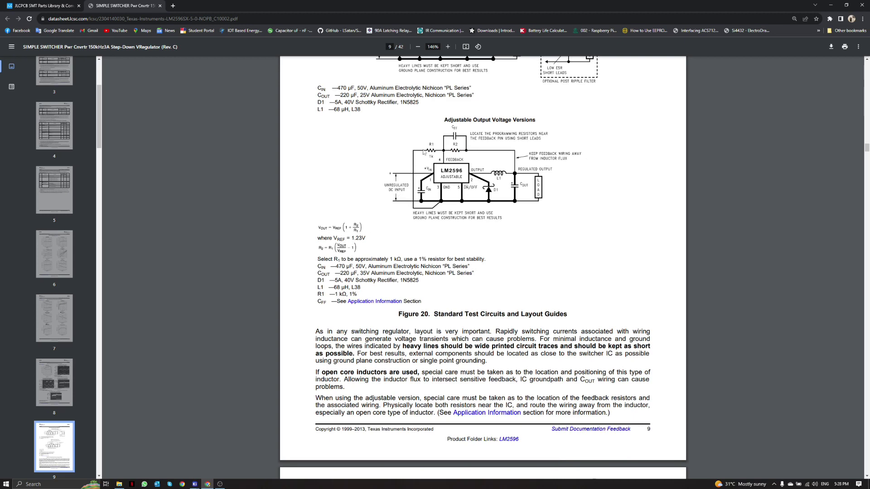
pyautogui.press('Right')
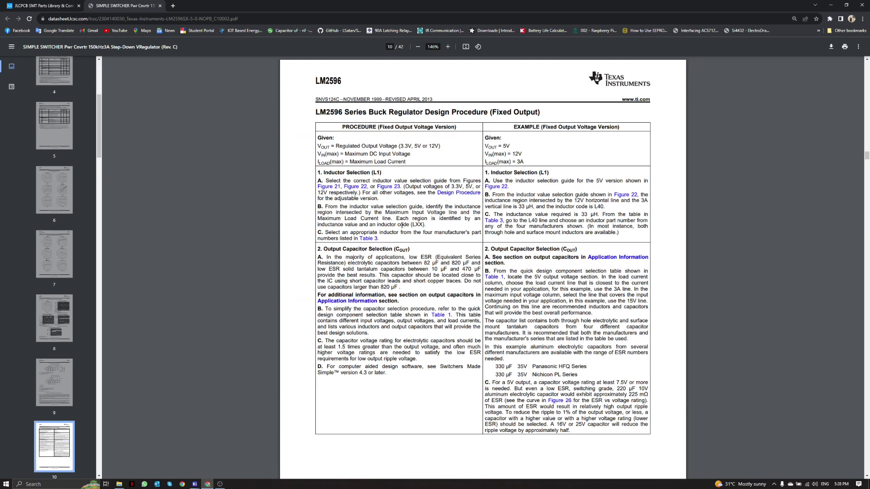
# Switch back to the KiCad Schematic Editor and inspect the details of input diode D1.
pyautogui.hotkey('alt', 'Tab')
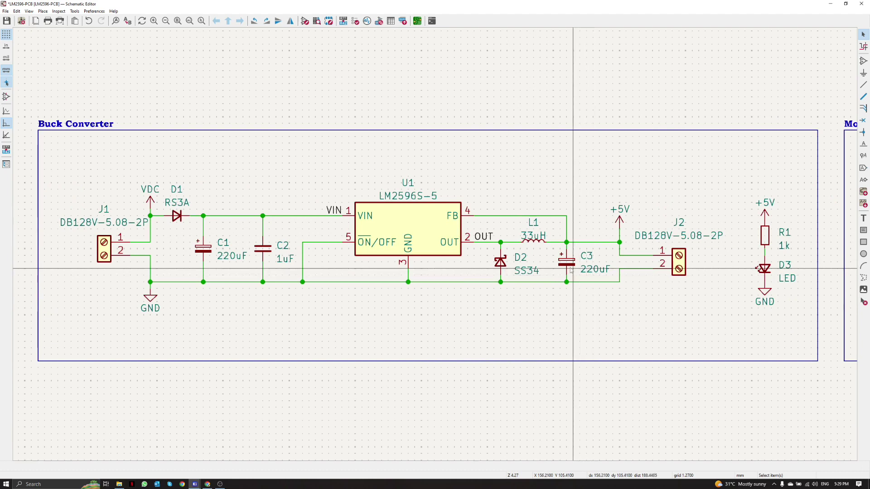
pyautogui.moveTo(164, 177); pyautogui.dragTo(249, 206, button='middle')
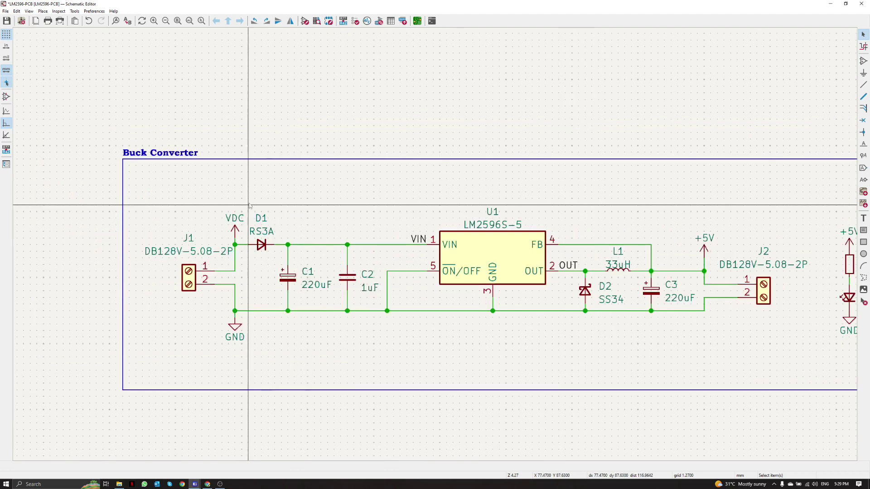
pyautogui.click(261, 250)
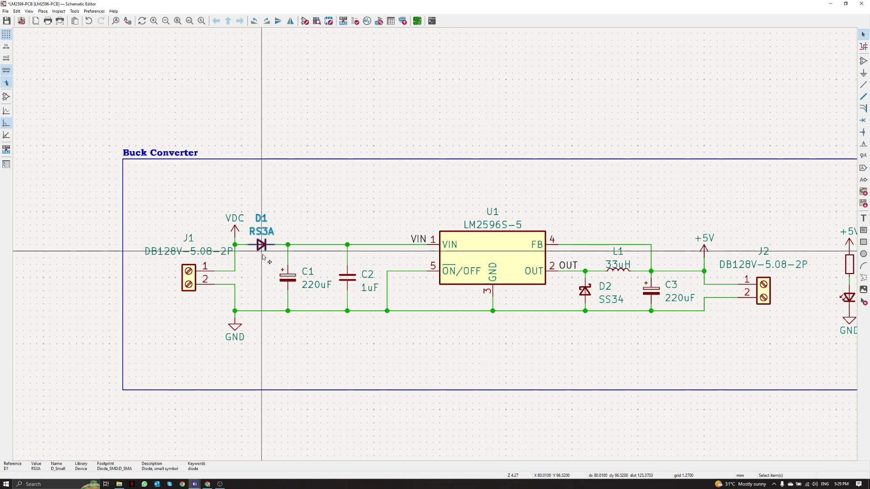
pyautogui.click(209, 395)
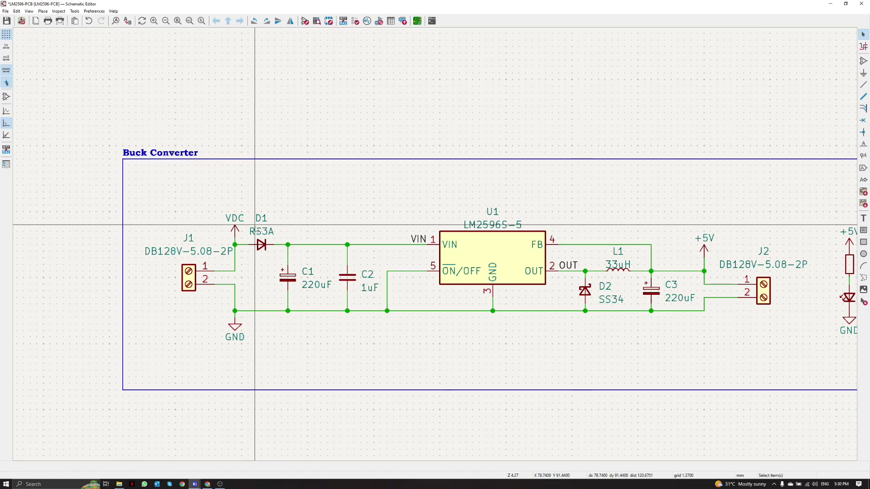
# Open diode D1's datasheet and check the maximum average forward rectified current in its ratings table.
pyautogui.press('d')
pyautogui.scroll(-1, 490, 207)
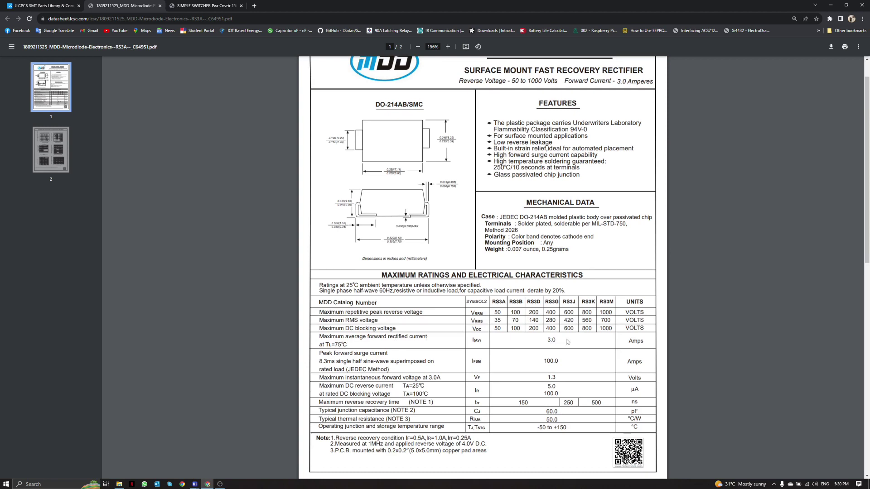
pyautogui.doubleClick(546, 340)
# Return to the schematic in KiCad and review diode D1's place in the buck converter circuit.
pyautogui.hotkey('alt', 'Tab')
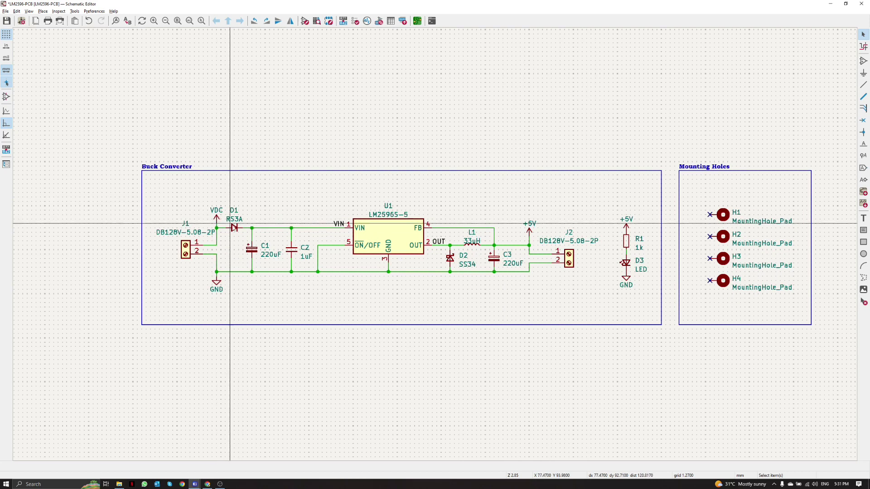
pyautogui.click(234, 230)
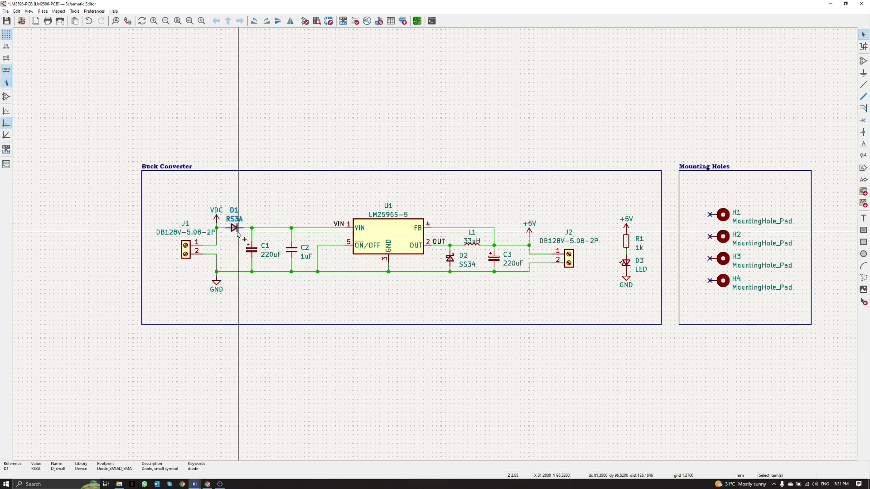
pyautogui.scroll(2, 382, 215)
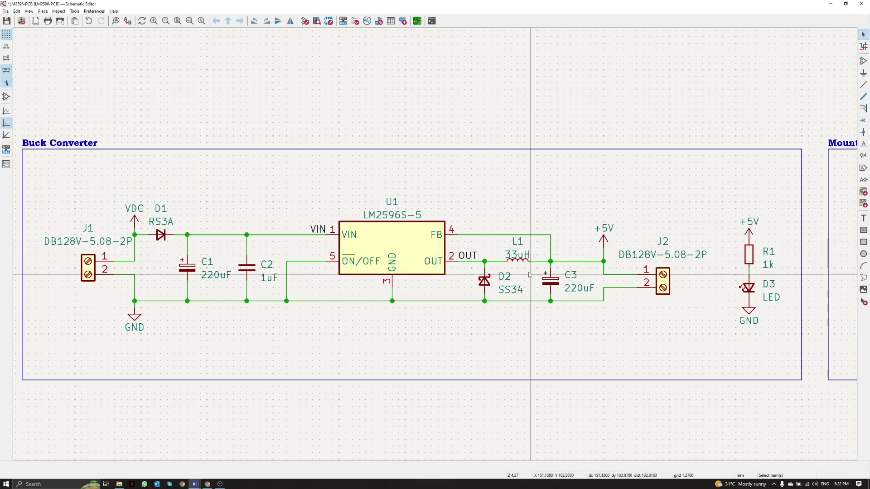
# Switch to inductor L1's datasheet in the browser and check the inductance and rated DC current of part MS127-330MT.
pyautogui.moveTo(529, 274); pyautogui.dragTo(513, 275, button='middle')
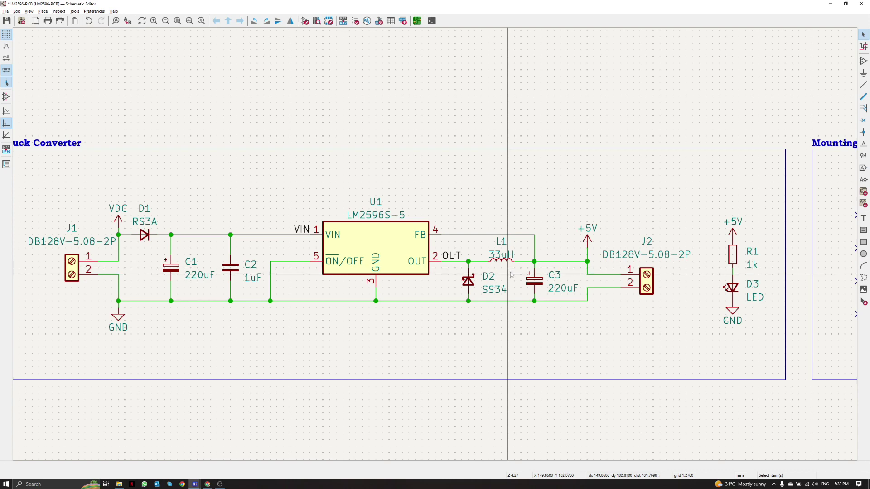
pyautogui.hotkey('alt', 'Tab')
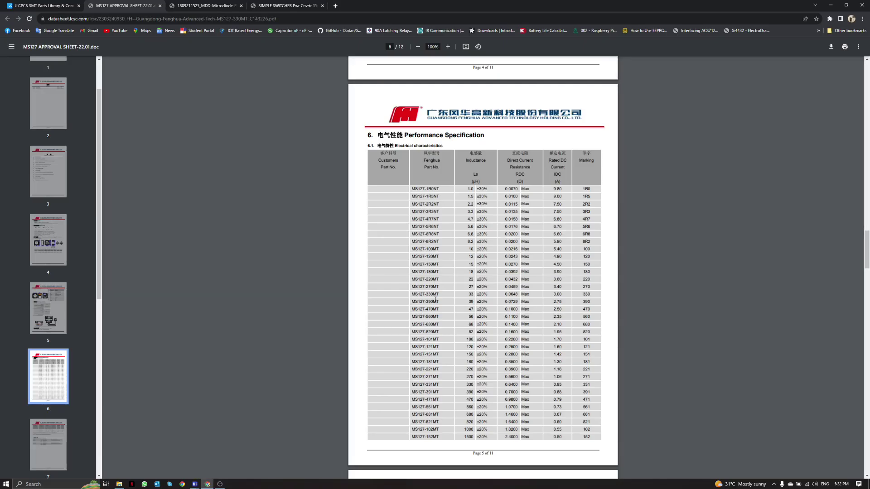
pyautogui.moveTo(440, 294); pyautogui.dragTo(403, 294)
pyautogui.click(468, 294)
pyautogui.moveTo(552, 294); pyautogui.dragTo(565, 295)
# Inspect diode D2 in the schematic, and check the maximum average forward rectified current in the SS34 datasheet.
pyautogui.scroll(1, 566, 295)
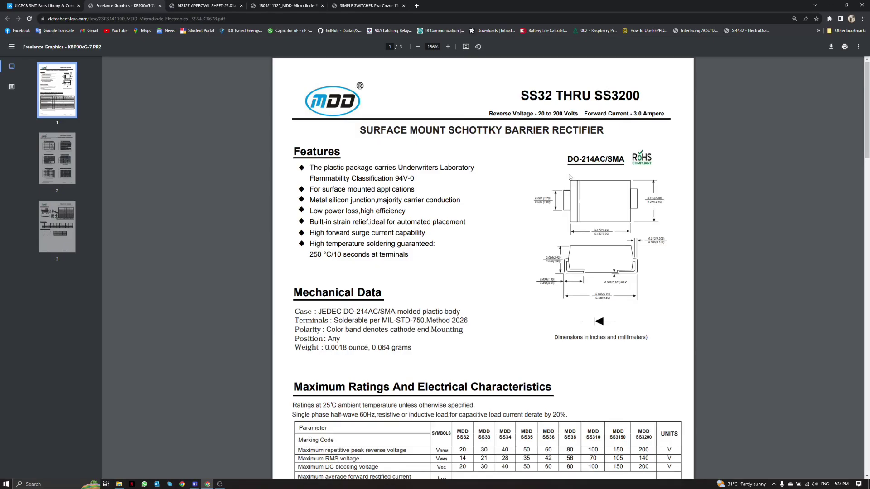
pyautogui.scroll(-4, 506, 253)
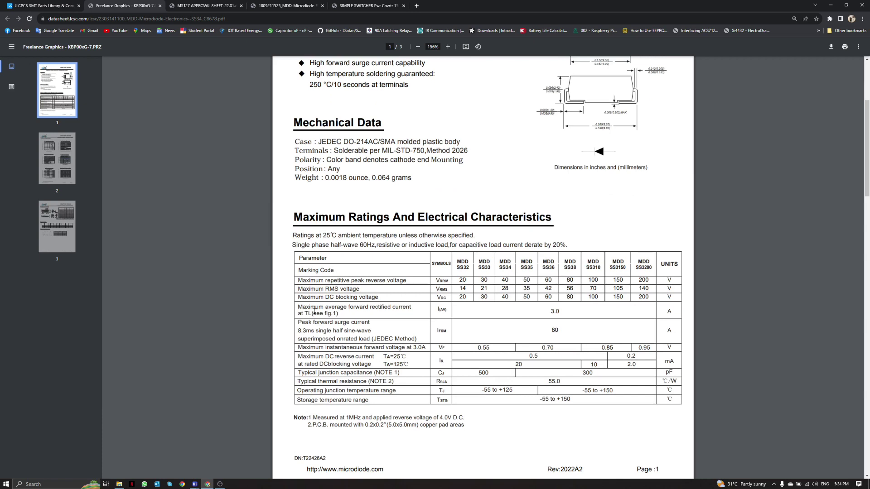
pyautogui.moveTo(300, 308); pyautogui.dragTo(415, 307)
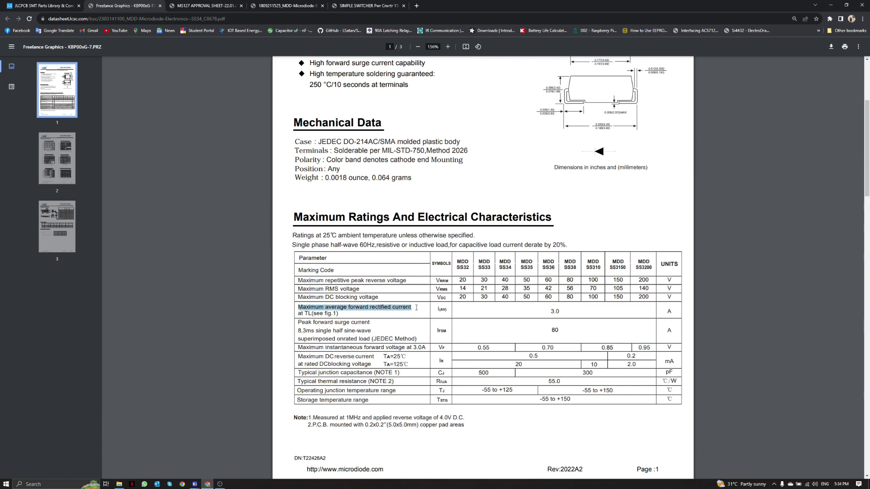
pyautogui.moveTo(548, 312); pyautogui.dragTo(577, 312)
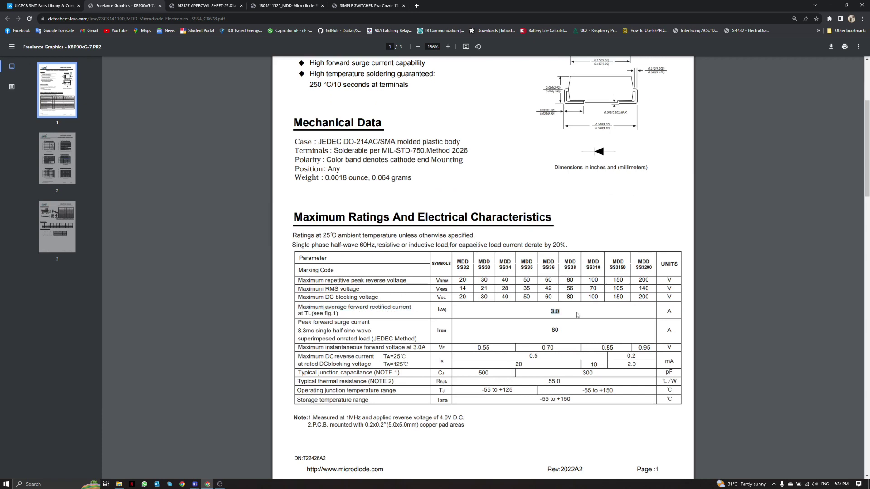
# Return to the schematic in KiCad and review diode D2's place in the converter's output stage.
pyautogui.hotkey('alt', 'Tab')
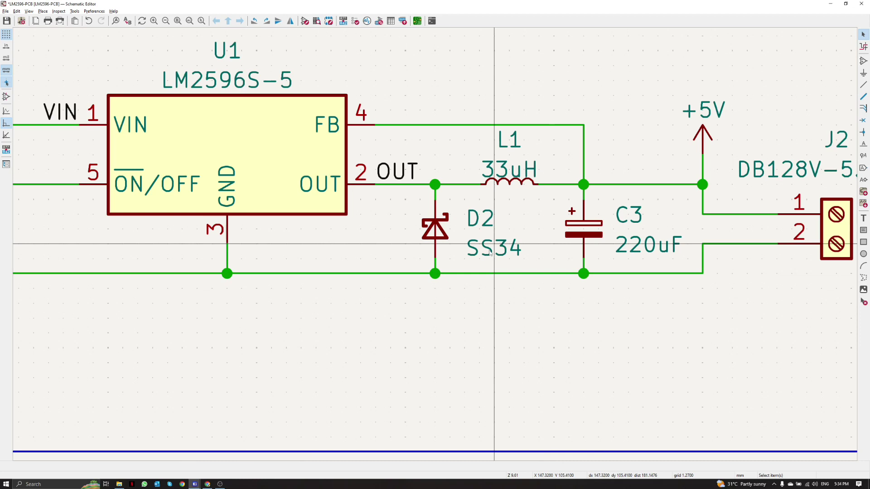
pyautogui.scroll(-3, 490, 252)
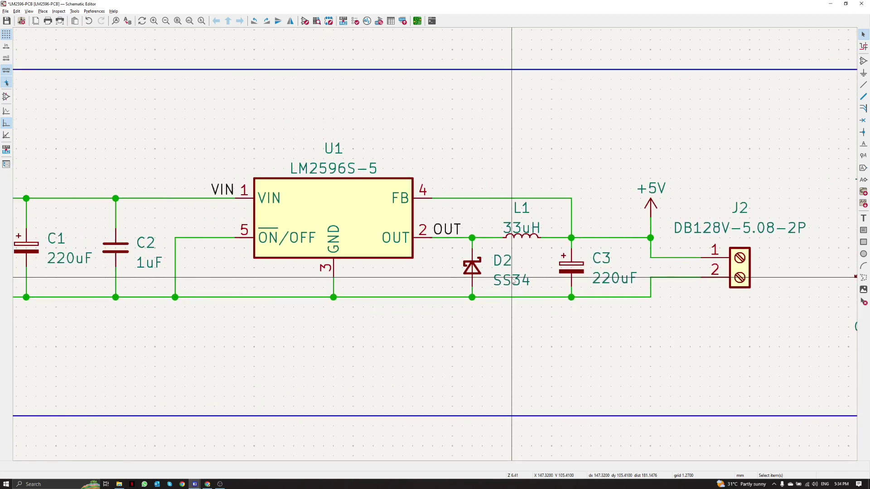
pyautogui.moveTo(501, 279); pyautogui.dragTo(523, 281, button='middle')
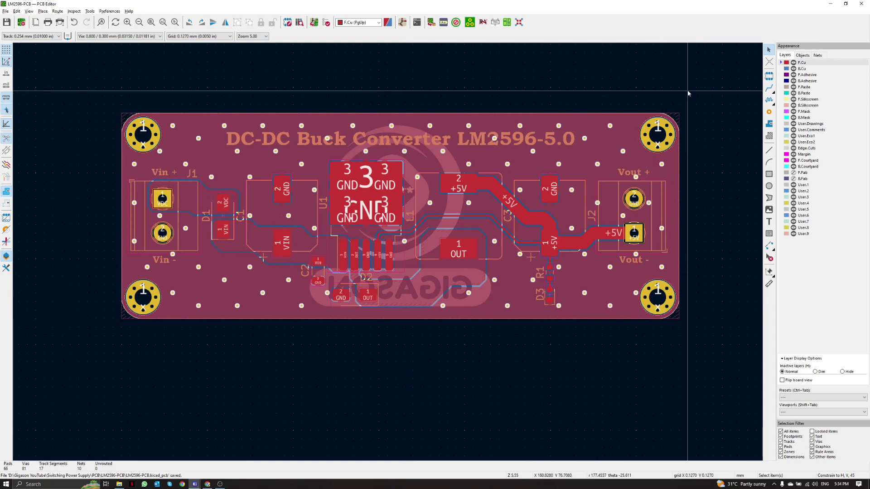
# Compare the board's front and back copper by alternating the active layer between F.Cu and B.Cu.
pyautogui.click(781, 69)
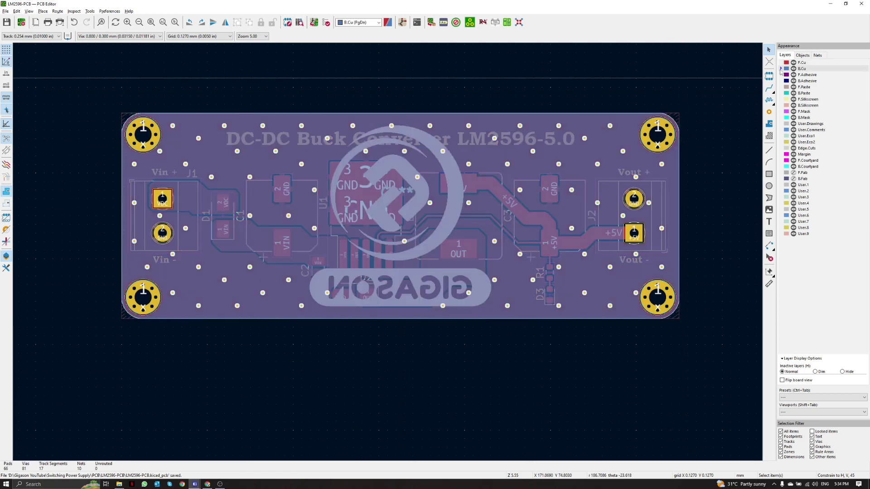
pyautogui.click(782, 62)
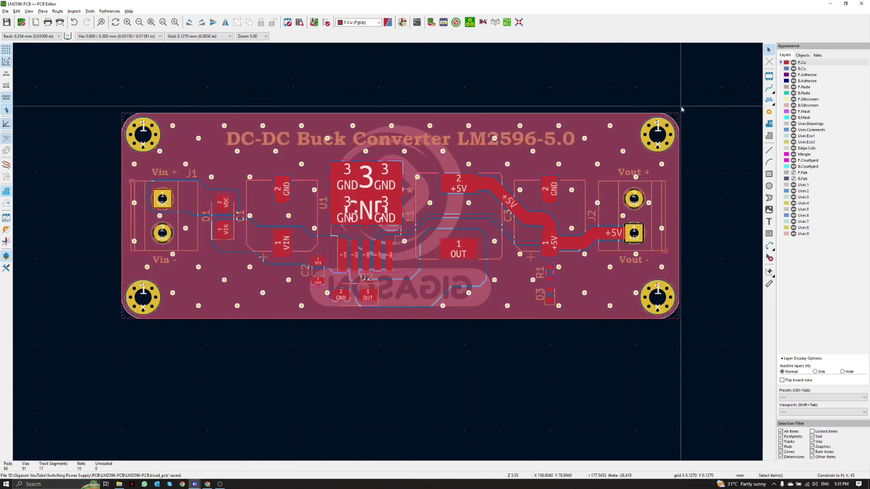
pyautogui.click(782, 69)
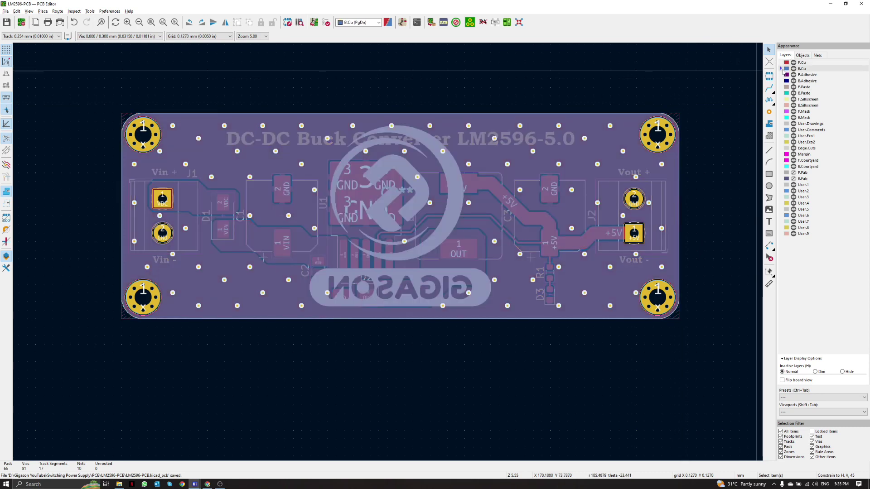
pyautogui.click(781, 63)
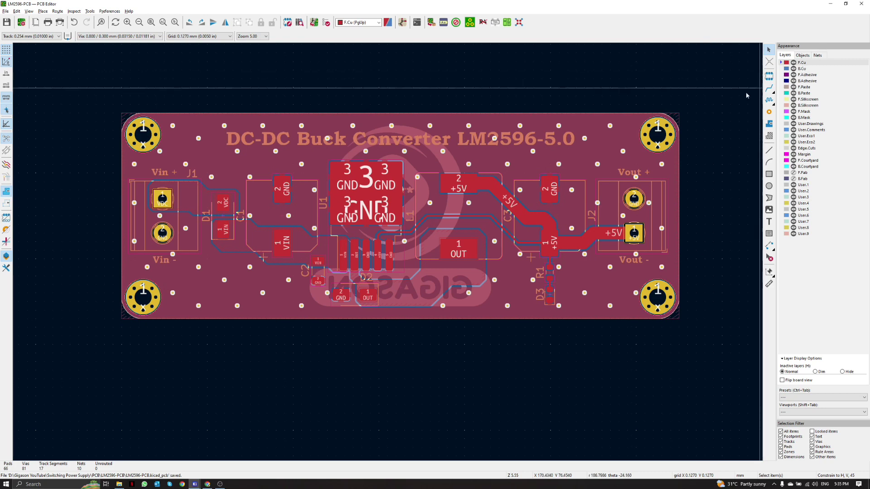
# Select the board's GND copper zone, inspect it with B.Cu active, and clear the selection.
pyautogui.click(630, 132)
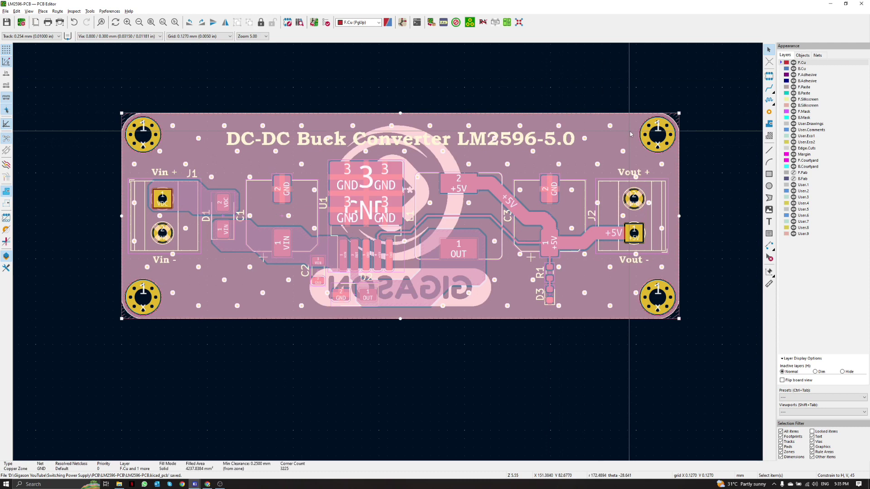
pyautogui.click(782, 69)
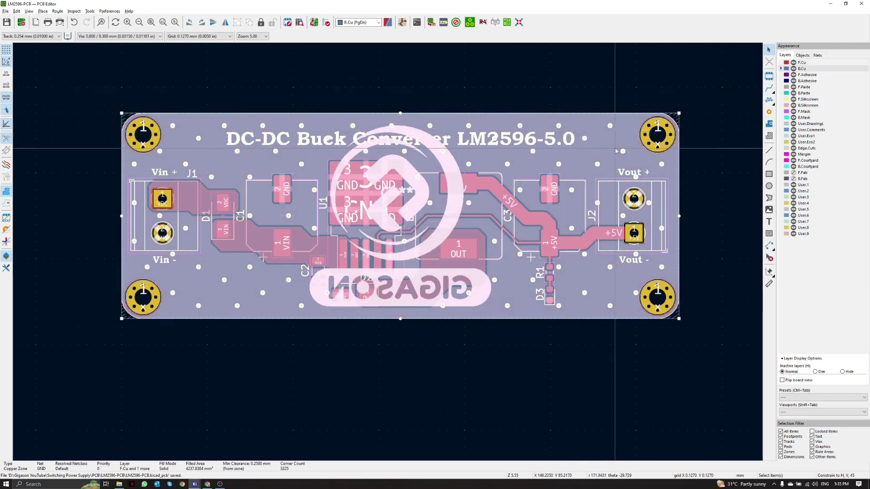
pyautogui.click(111, 88)
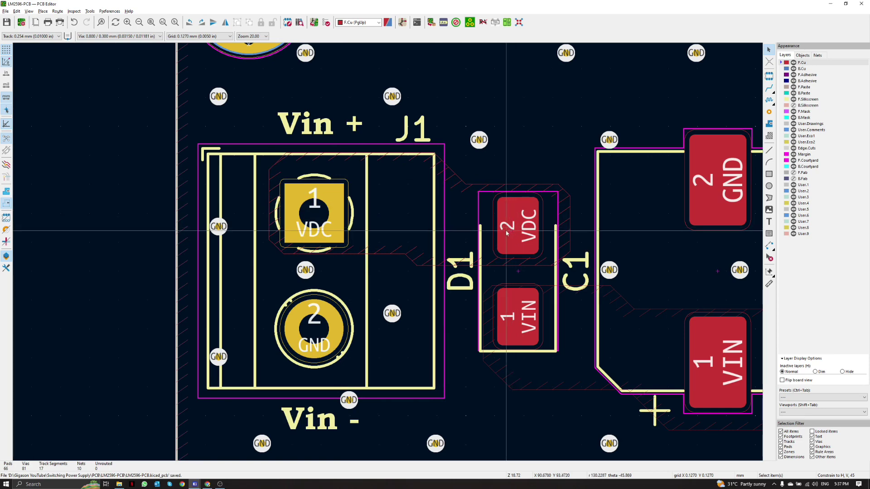
# Inspect the input path from J1 through D1, C1 and C2 to U1, with the copper zones shown filled.
pyautogui.scroll(-3, 506, 233)
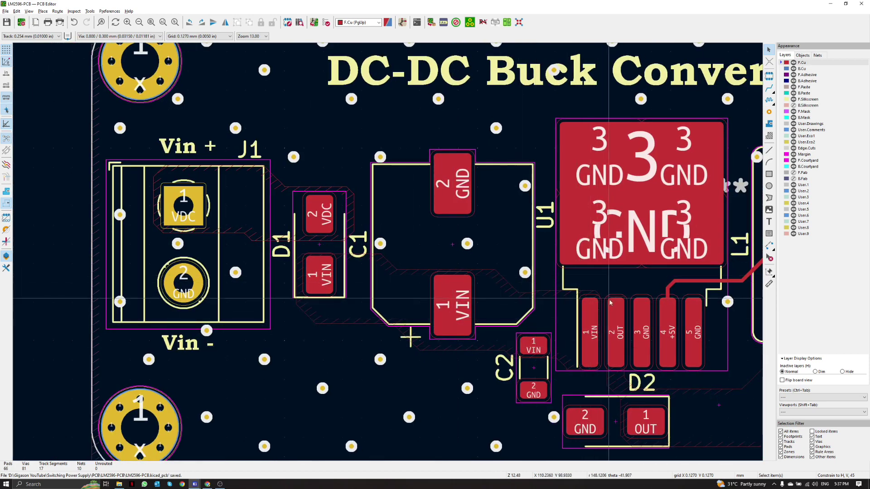
pyautogui.scroll(2, 588, 345)
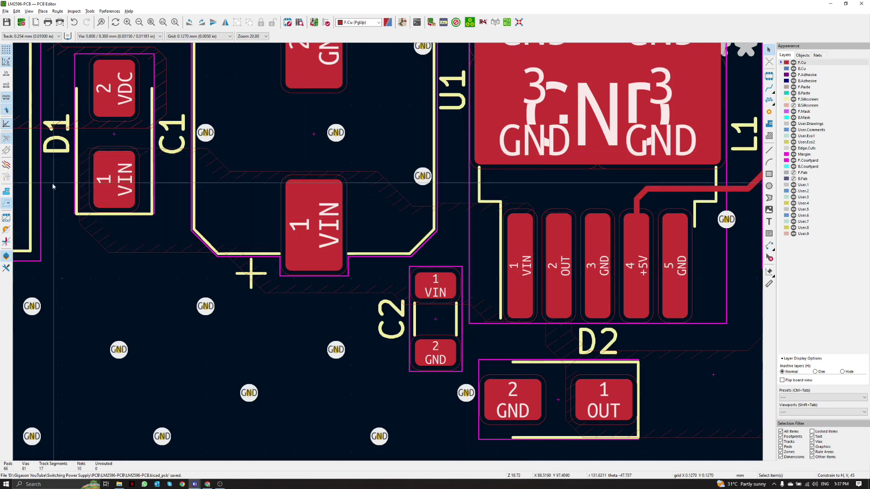
pyautogui.click(8, 193)
pyautogui.moveTo(179, 176); pyautogui.dragTo(272, 195, button='middle')
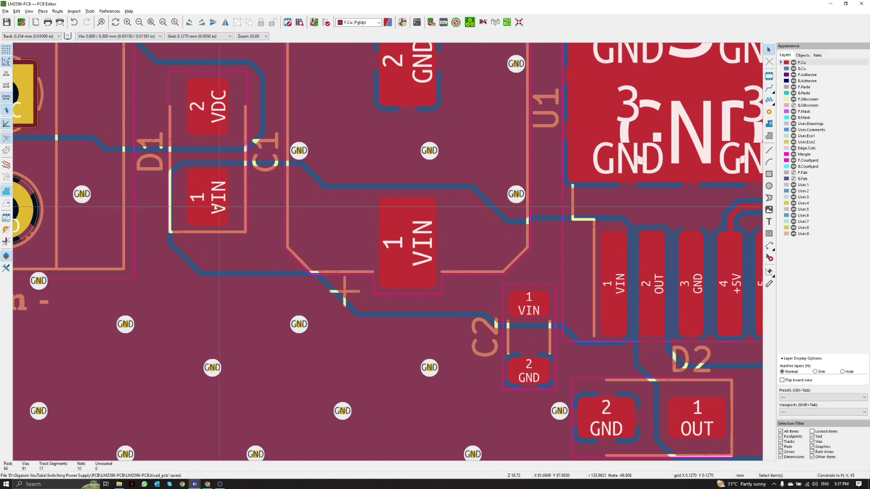
pyautogui.scroll(-2, 340, 235)
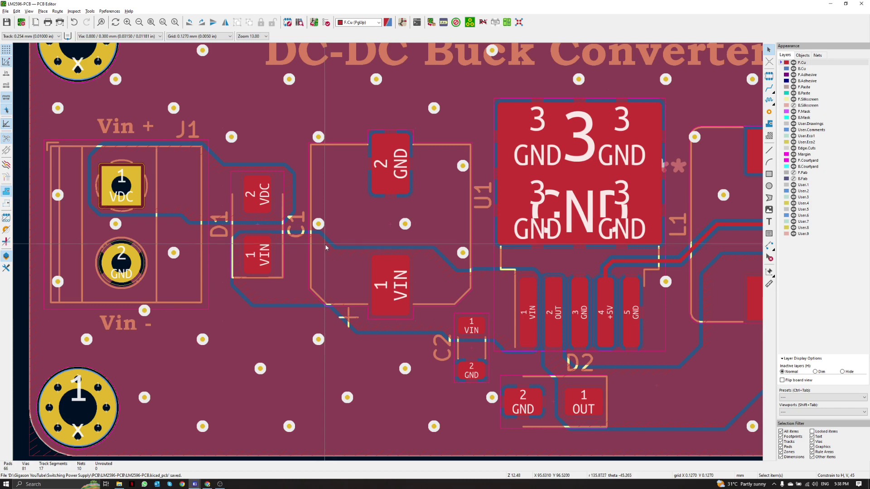
# Switch to the Schematic Editor and review how U1's OUT pin connects to D2, L1 and C3.
pyautogui.moveTo(611, 352); pyautogui.dragTo(364, 298, button='middle')
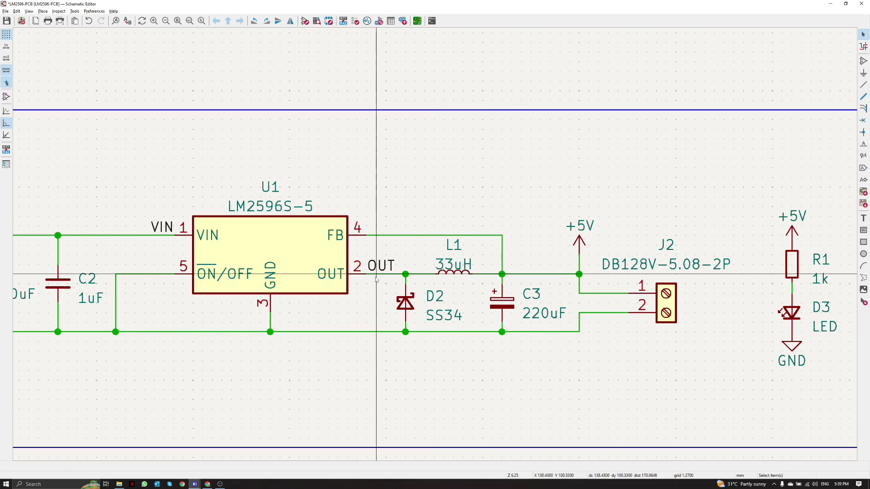
pyautogui.scroll(3, 376, 279)
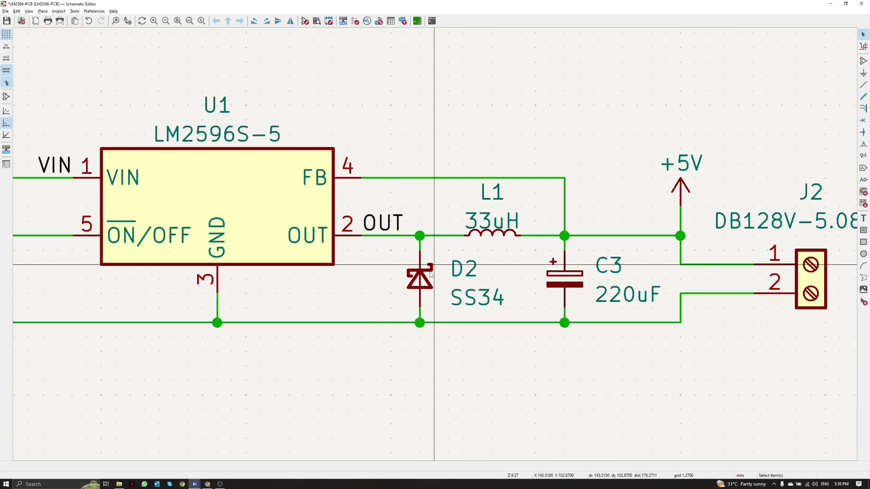
pyautogui.moveTo(429, 272); pyautogui.dragTo(386, 274, button='middle')
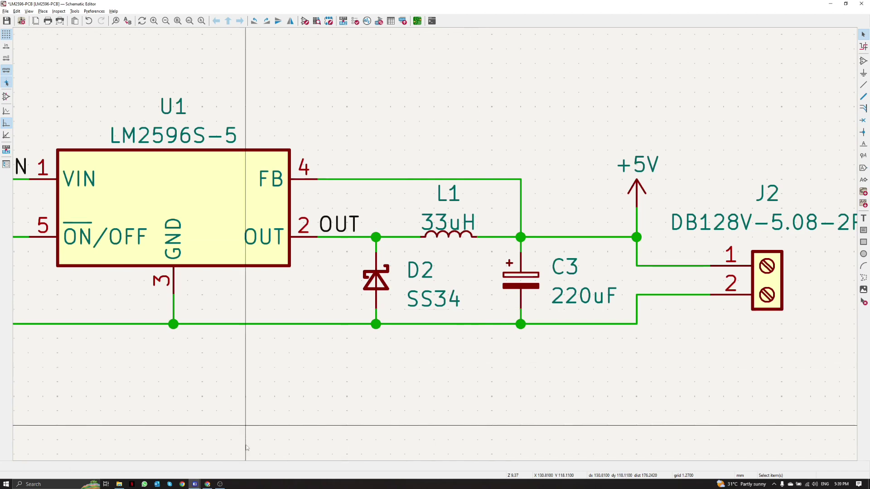
# Return to the PCB Editor and follow the output copper from U1's OUT pad through D2, L1 and C3 to J2.
pyautogui.hotkey('alt', 'Tab')
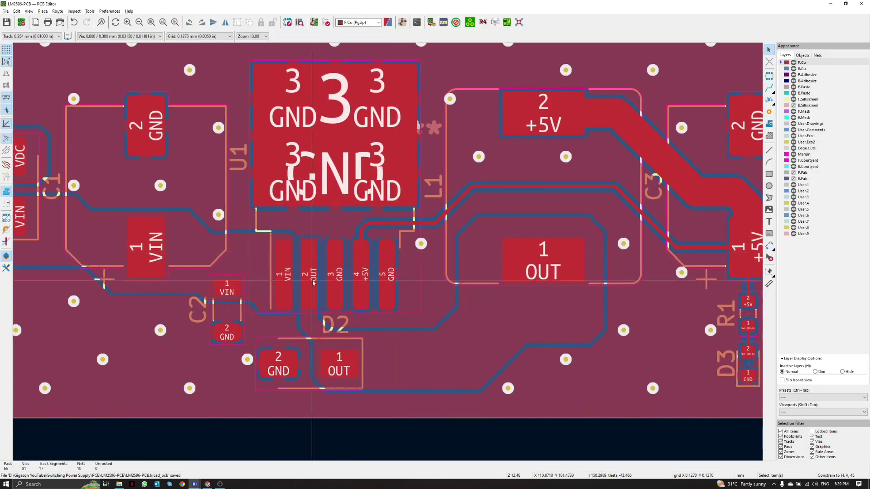
pyautogui.scroll(2, 314, 251)
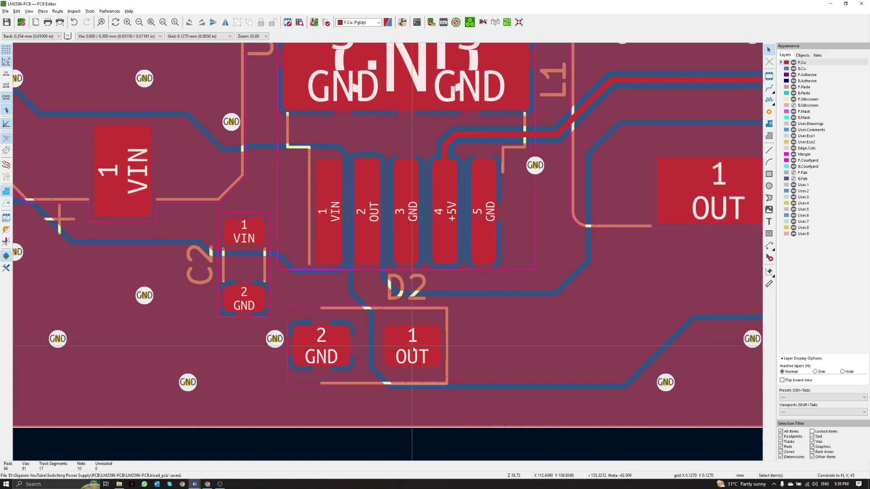
pyautogui.moveTo(412, 347); pyautogui.dragTo(335, 352, button='middle')
pyautogui.moveTo(547, 311); pyautogui.dragTo(378, 363, button='middle')
pyautogui.scroll(-3, 480, 268)
pyautogui.keyDown('shift'); pyautogui.hscroll(-1, 481, 268); pyautogui.keyUp('shift')
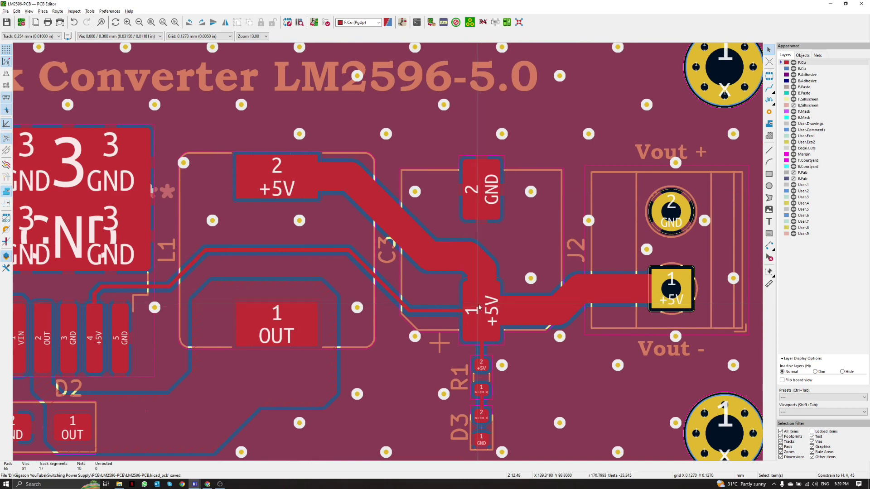
# Examine the feedback track at U1's pad 4 and compare it with the FB connection in the Schematic Editor.
pyautogui.moveTo(479, 304); pyautogui.dragTo(614, 269, button='middle')
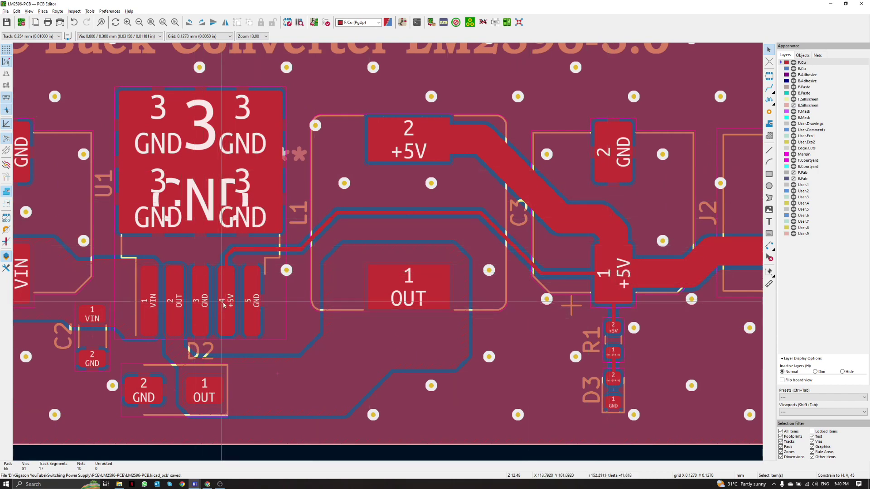
pyautogui.hotkey('alt', 'Tab')
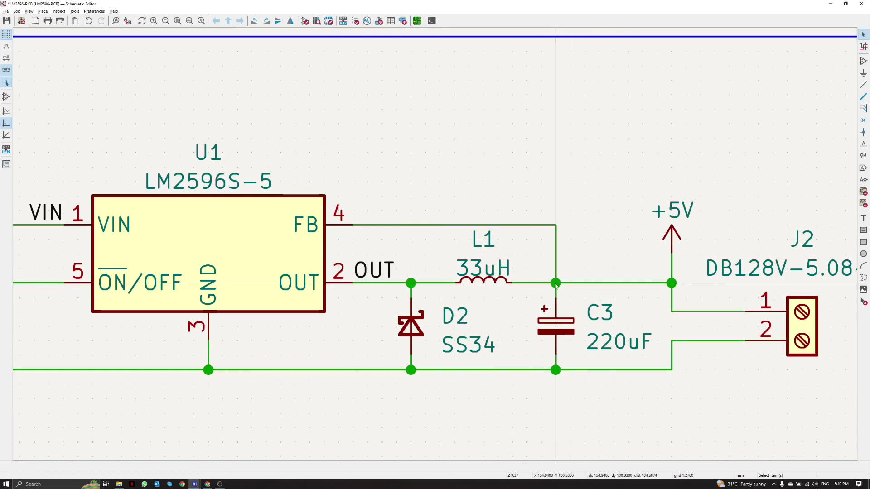
pyautogui.moveTo(324, 226); pyautogui.dragTo(356, 224, button='middle')
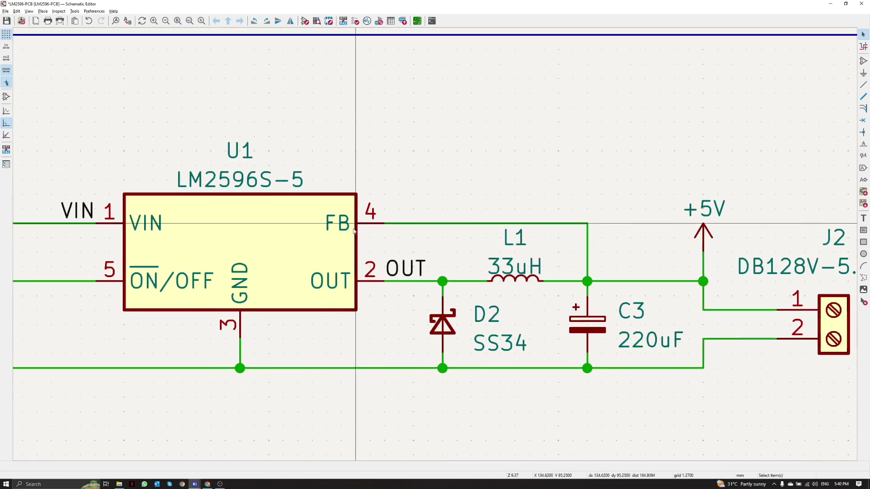
# Switch back to the PCB Editor and inspect the +5V connection to C3, resistor R1 and LED D3.
pyautogui.hotkey('alt', 'Tab')
pyautogui.moveTo(387, 252); pyautogui.dragTo(297, 287, button='middle')
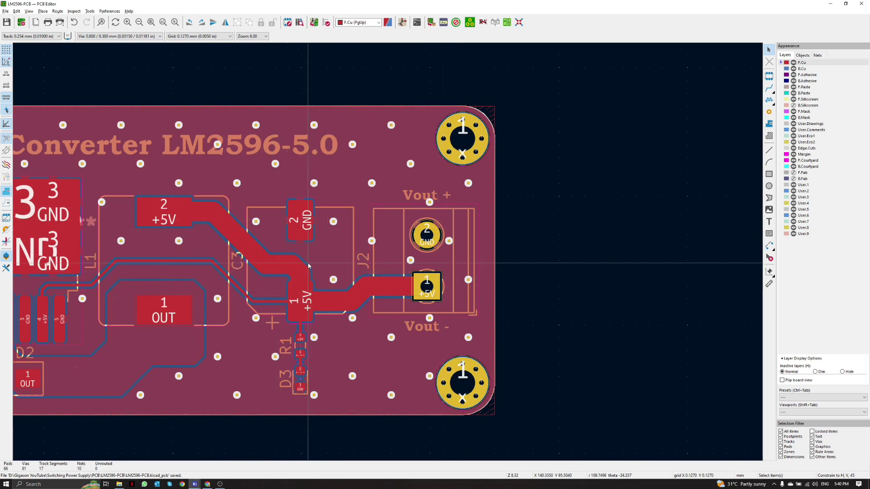
pyautogui.scroll(4, 308, 266)
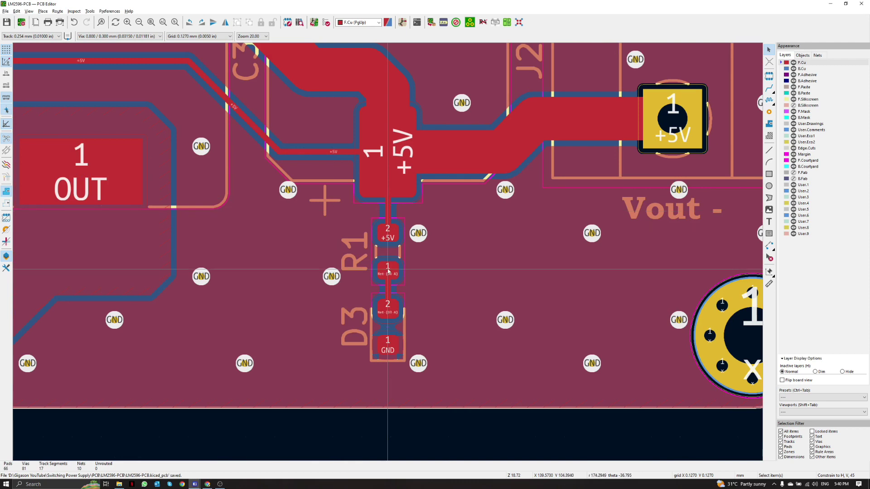
pyautogui.scroll(-2, 379, 287)
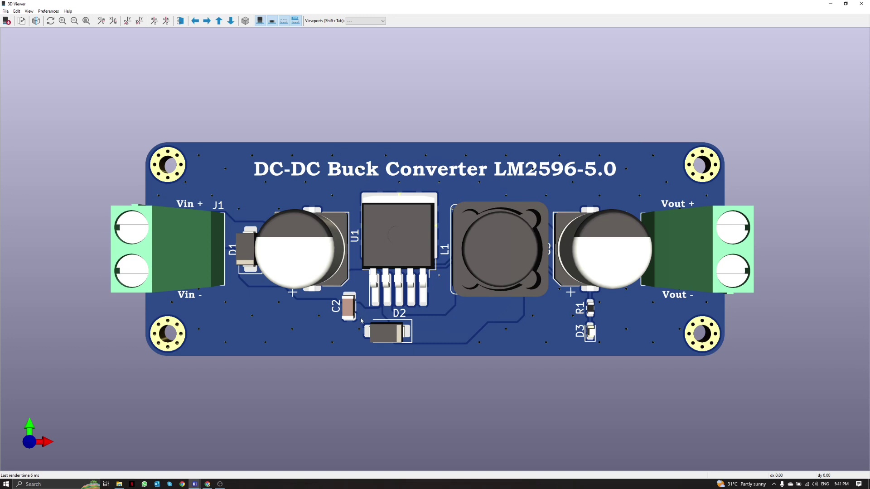
# Examine the assembled board in the 3D Viewer from several angles, including its back side.
pyautogui.moveTo(361, 320); pyautogui.dragTo(487, 336)
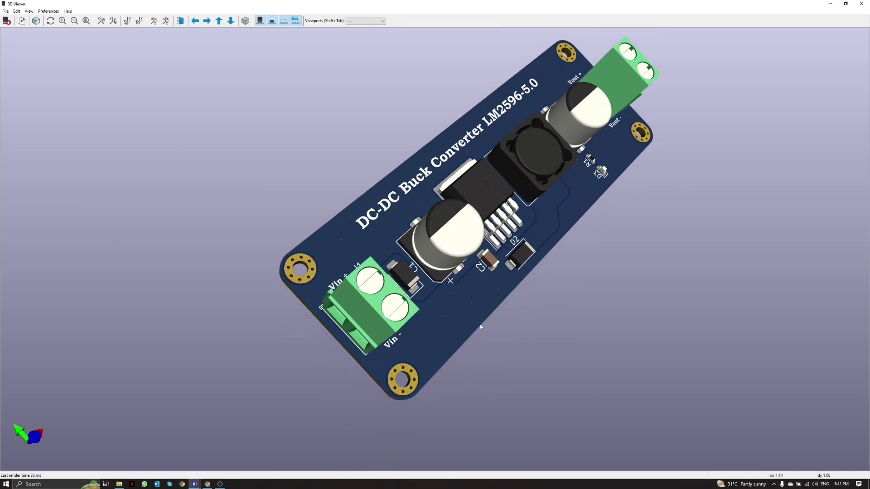
pyautogui.moveTo(566, 240); pyautogui.dragTo(534, 267)
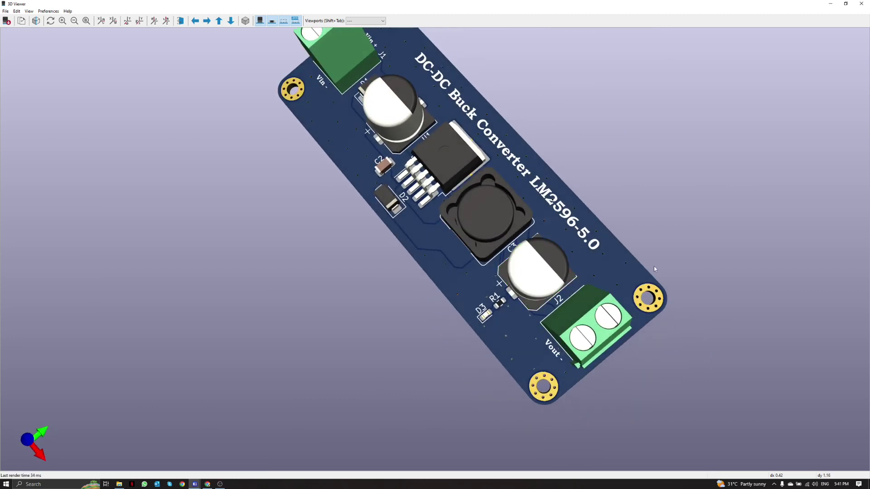
pyautogui.moveTo(654, 266); pyautogui.dragTo(37, 202)
pyautogui.press('f')
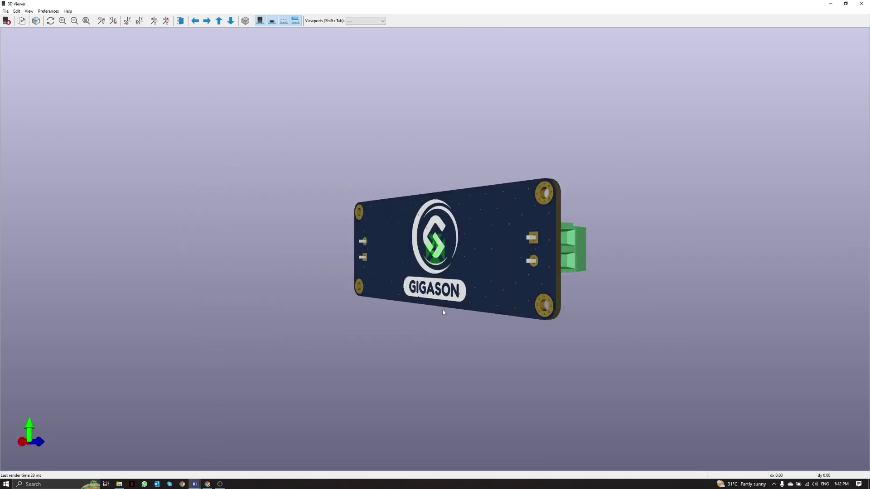